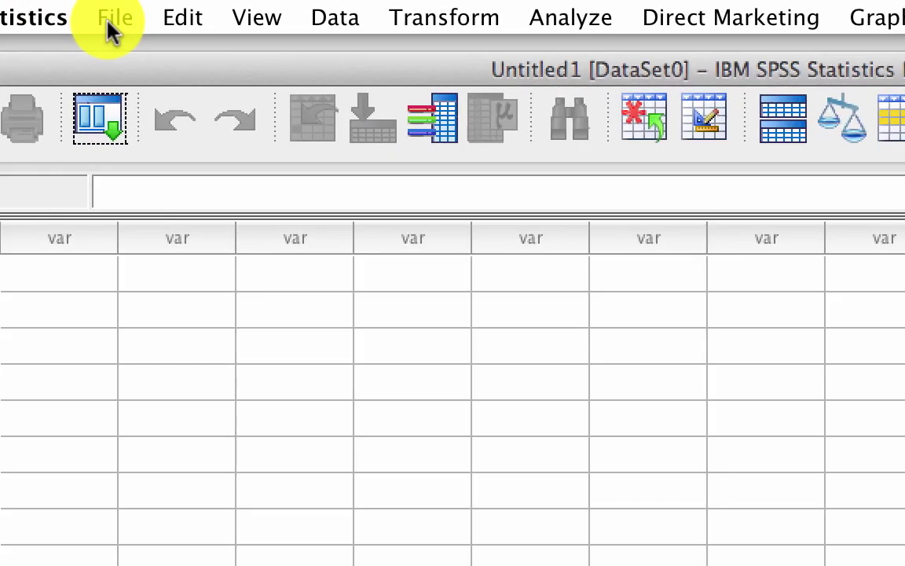
Open the Excel workbook LikeLike.xlsx from the Desktop as SPSS data.
{"action": "left_click", "coordinate": [110, 20]}
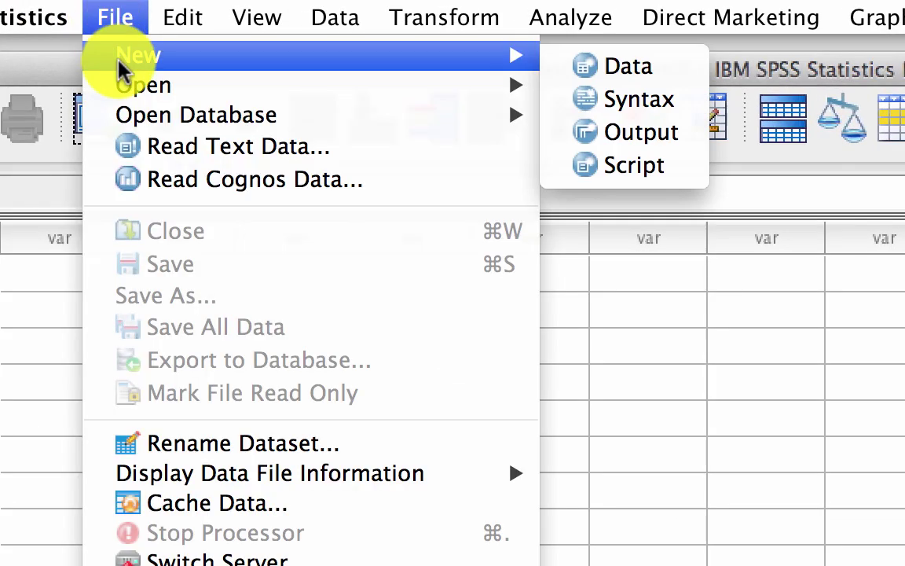
{"action": "mouse_move", "coordinate": [134, 88]}
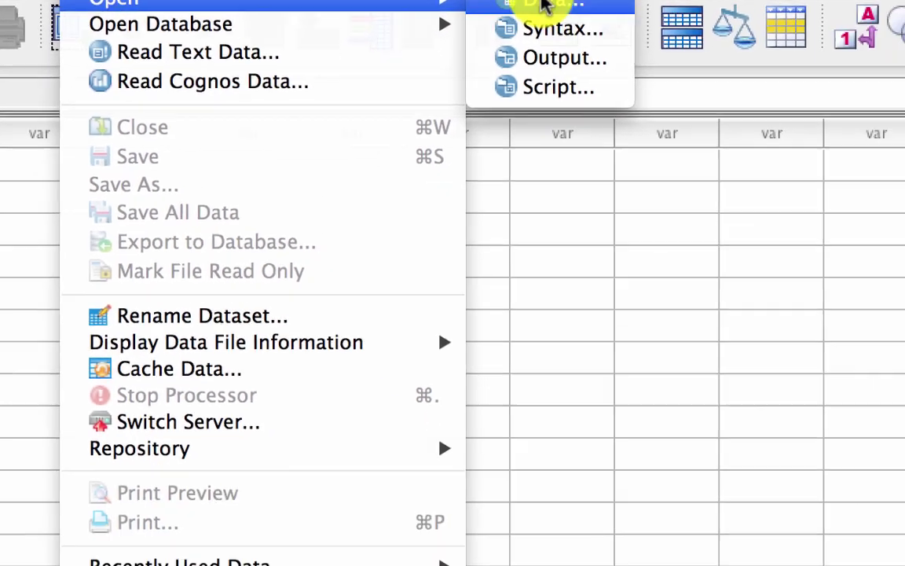
{"action": "left_click", "coordinate": [629, 88]}
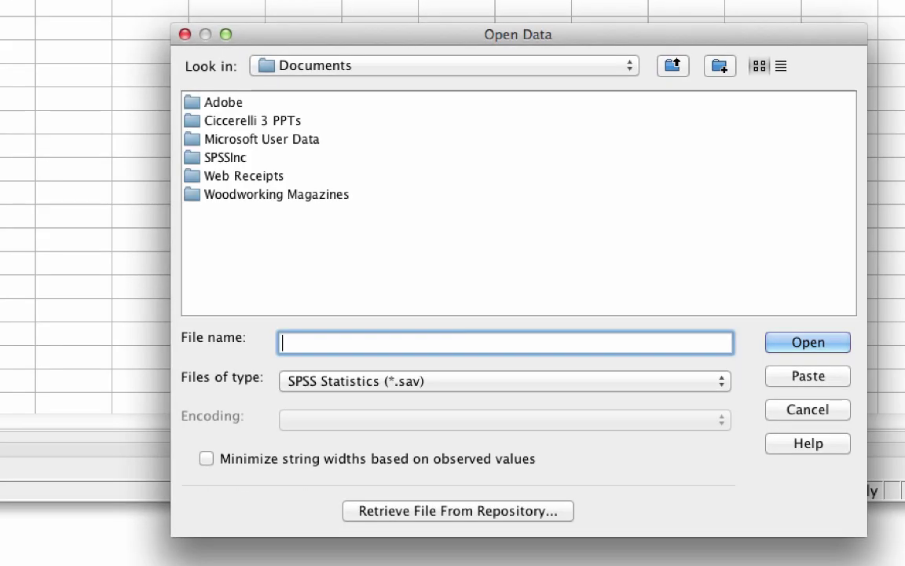
{"action": "left_click", "coordinate": [499, 67]}
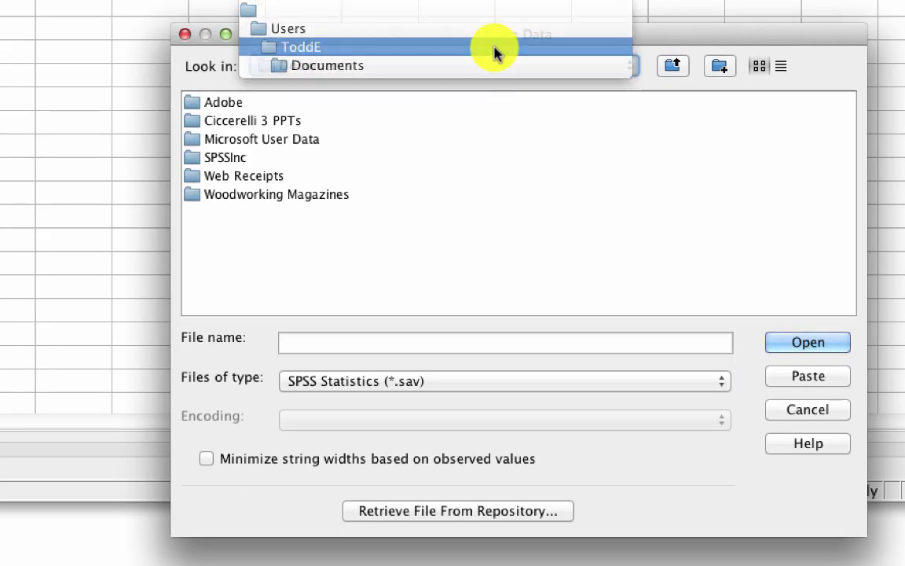
{"action": "left_click", "coordinate": [495, 47]}
{"action": "double_click", "coordinate": [244, 123]}
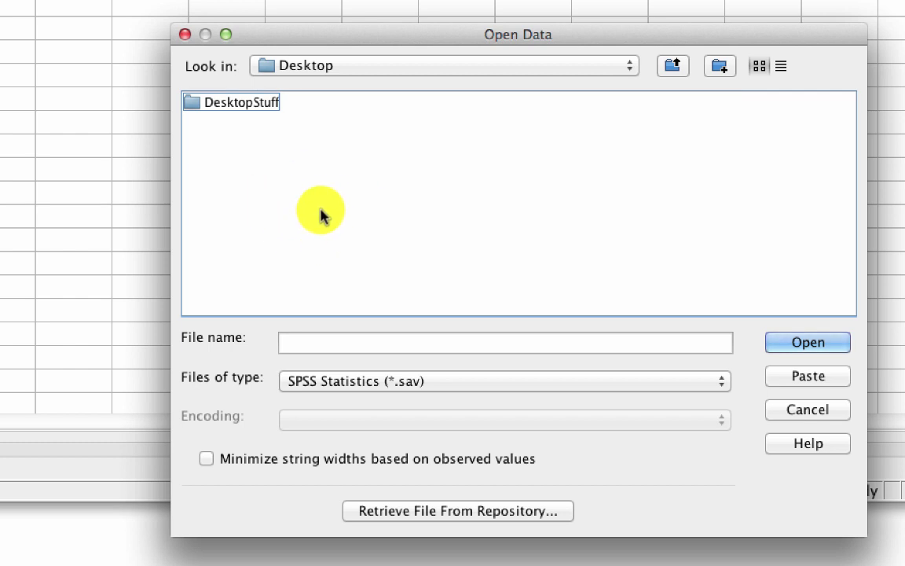
{"action": "left_click", "coordinate": [441, 383]}
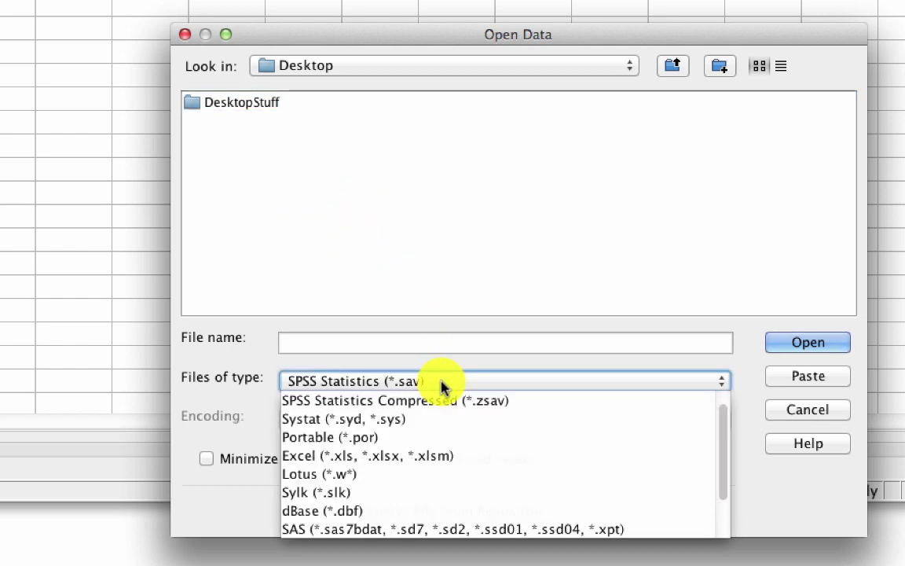
{"action": "left_click", "coordinate": [443, 455]}
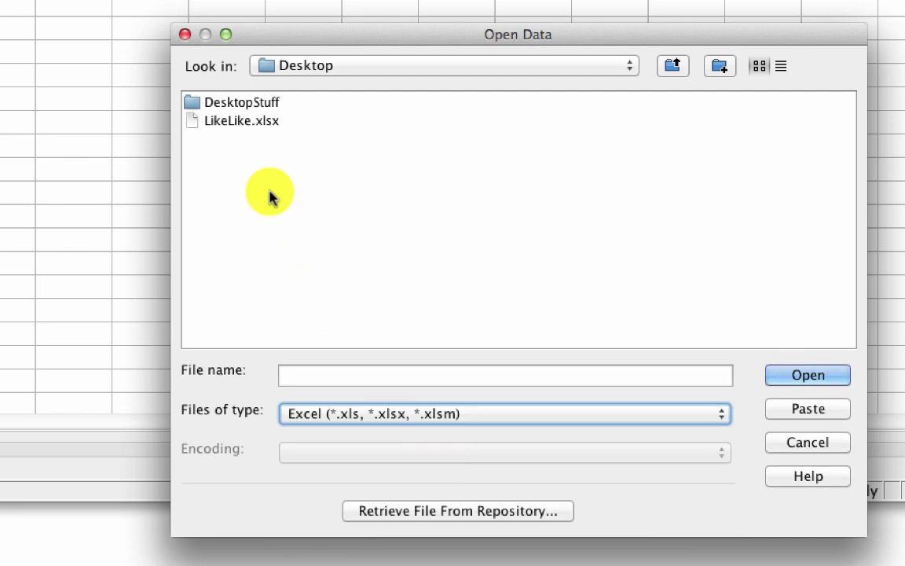
{"action": "left_click", "coordinate": [255, 129]}
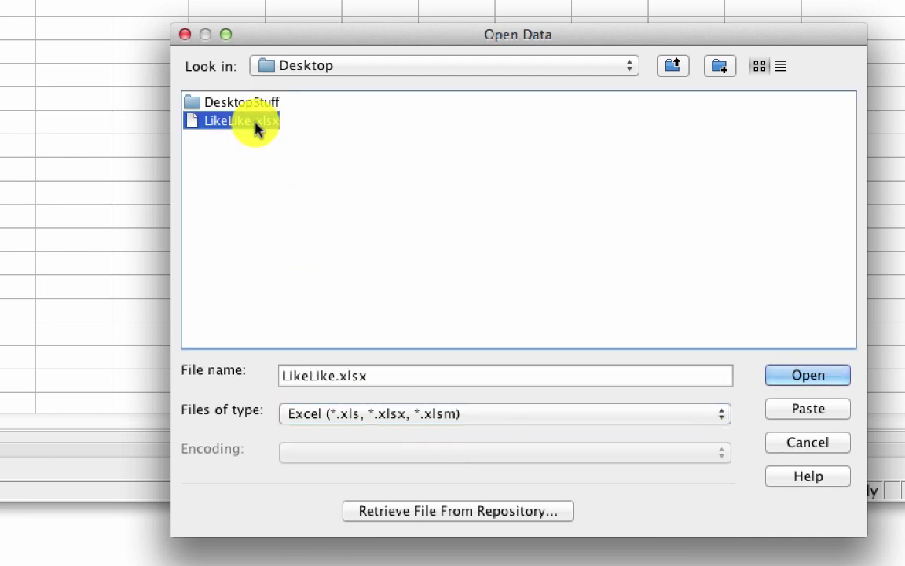
{"action": "left_click", "coordinate": [798, 378]}
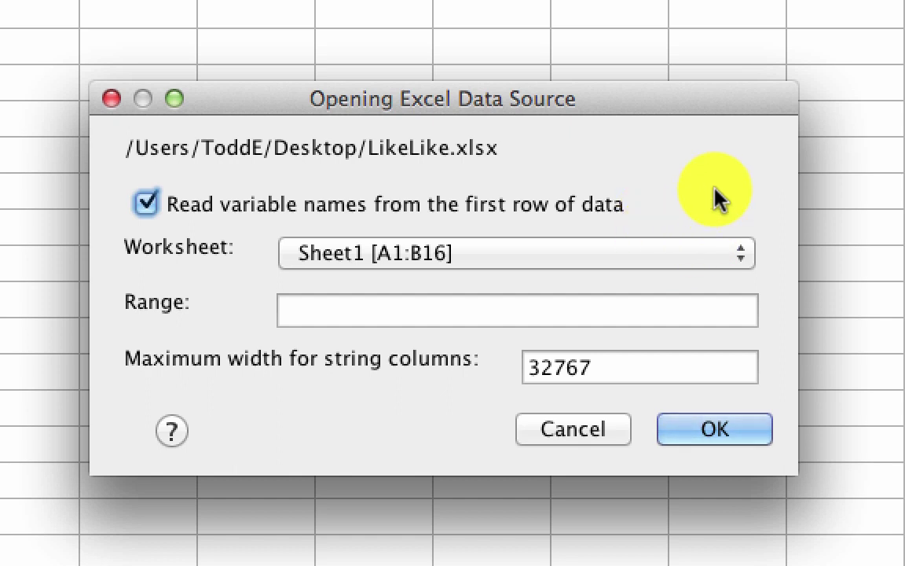
Import worksheet Sheet1 [A1:B16], reading variable names from the first row.
{"action": "left_click", "coordinate": [730, 249]}
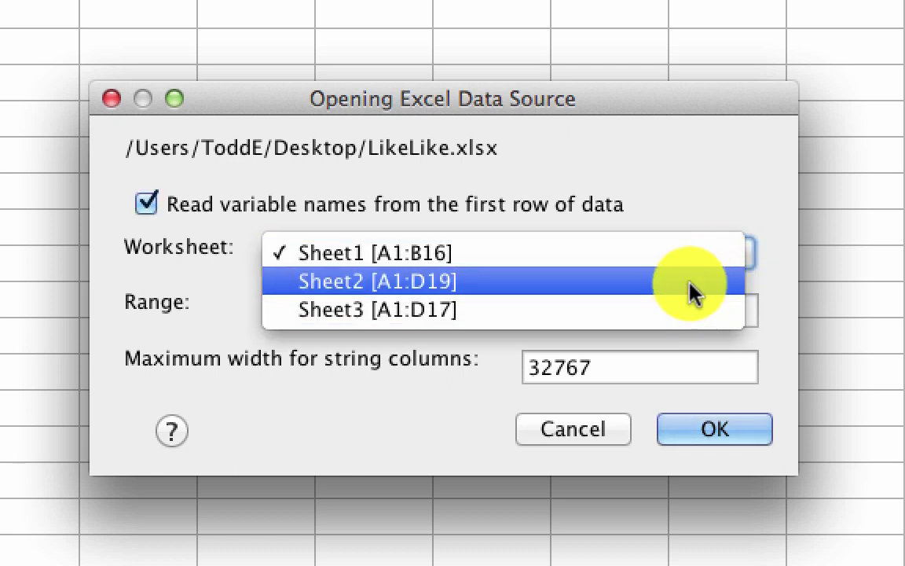
{"action": "left_click", "coordinate": [689, 255]}
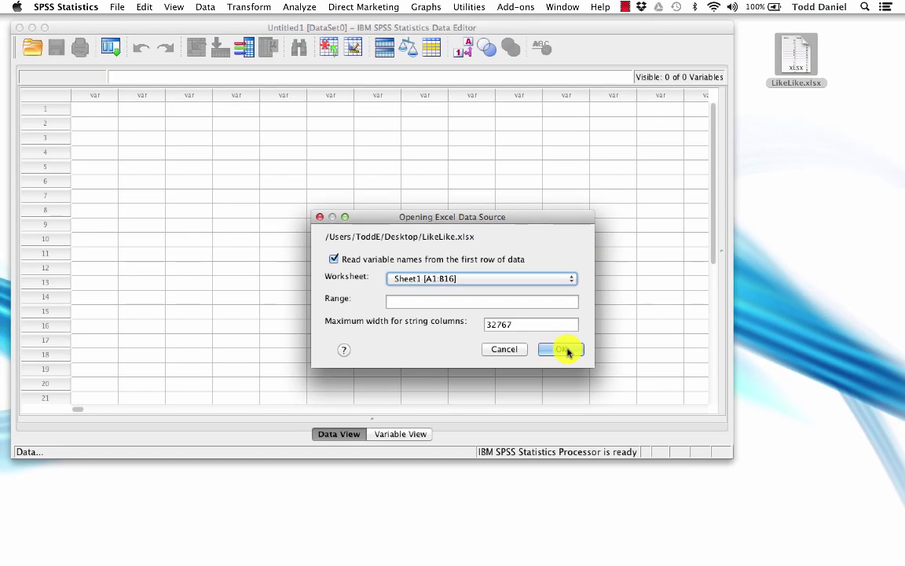
{"action": "left_click", "coordinate": [715, 429]}
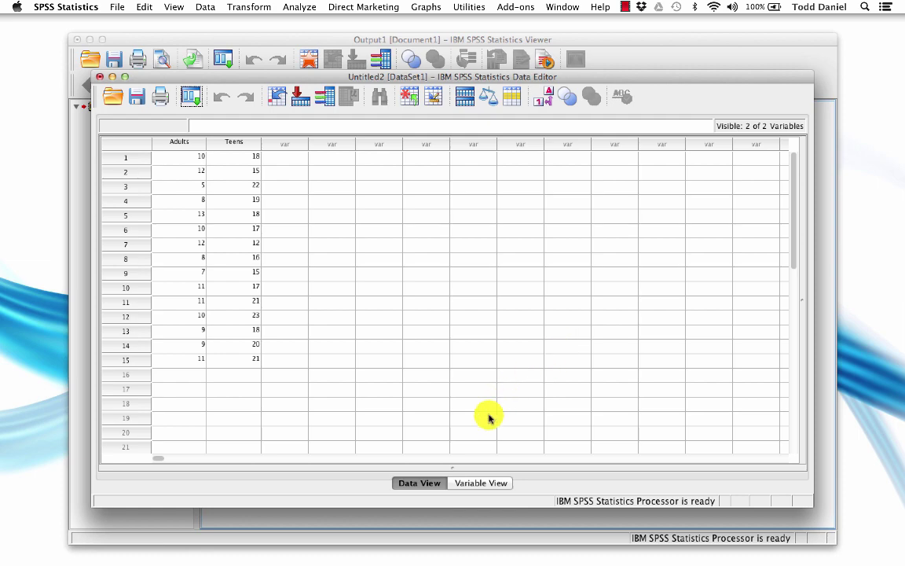
In Variable View, change the Adults measure to Scale, then return to Data View.
{"action": "left_click", "coordinate": [478, 485]}
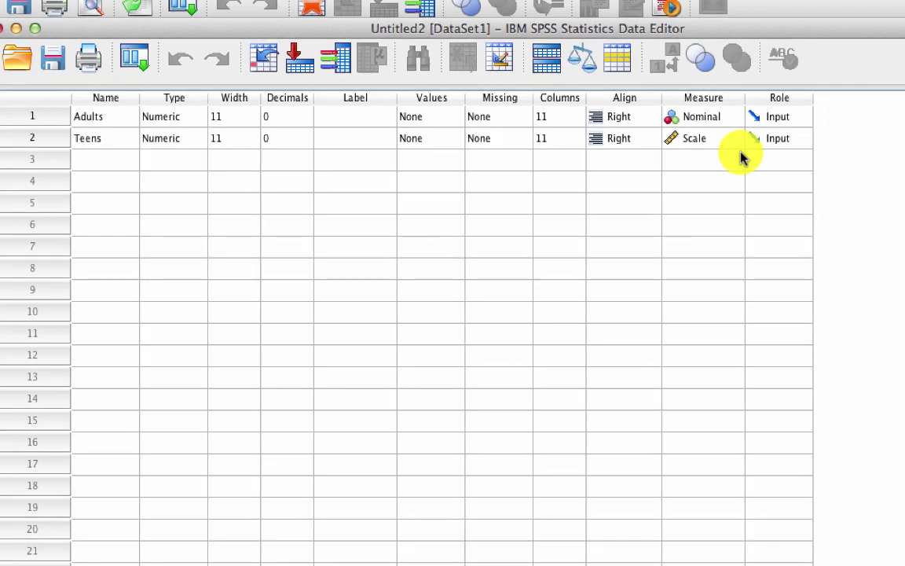
{"action": "left_click", "coordinate": [739, 117]}
{"action": "left_click", "coordinate": [739, 117]}
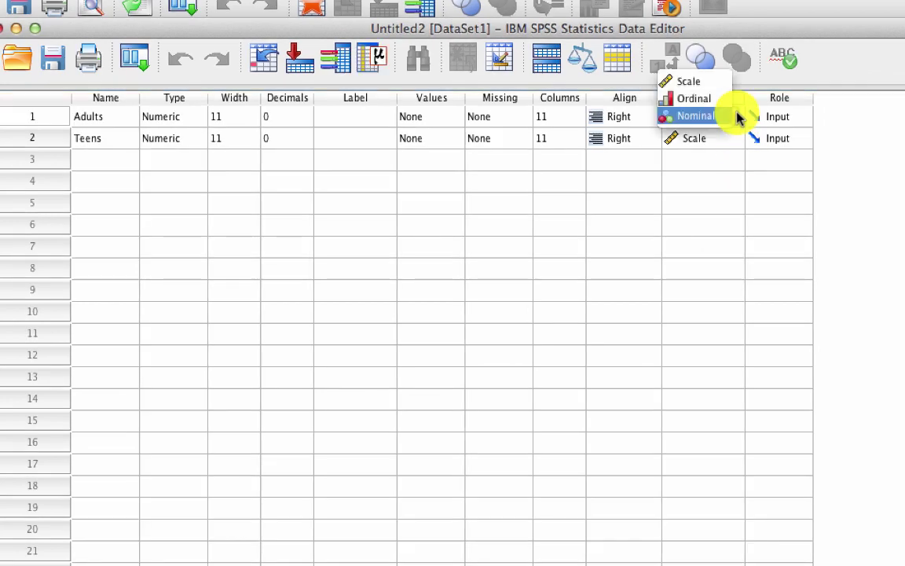
{"action": "left_click", "coordinate": [707, 84]}
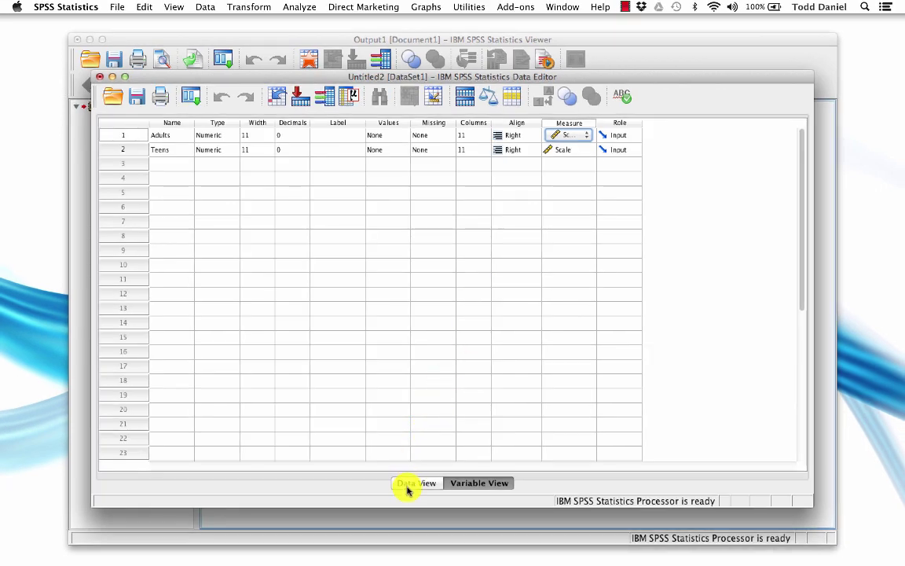
{"action": "left_click", "coordinate": [407, 485]}
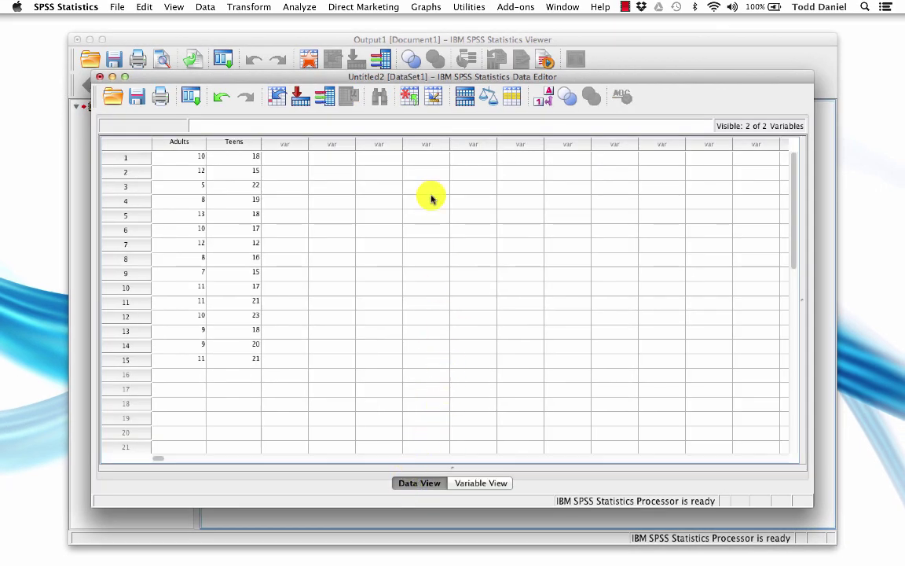
Start a Frequencies analysis with Adults and Teens as the variables.
{"action": "left_click_drag", "start_coordinate": [450, 79], "coordinate": [417, 25]}
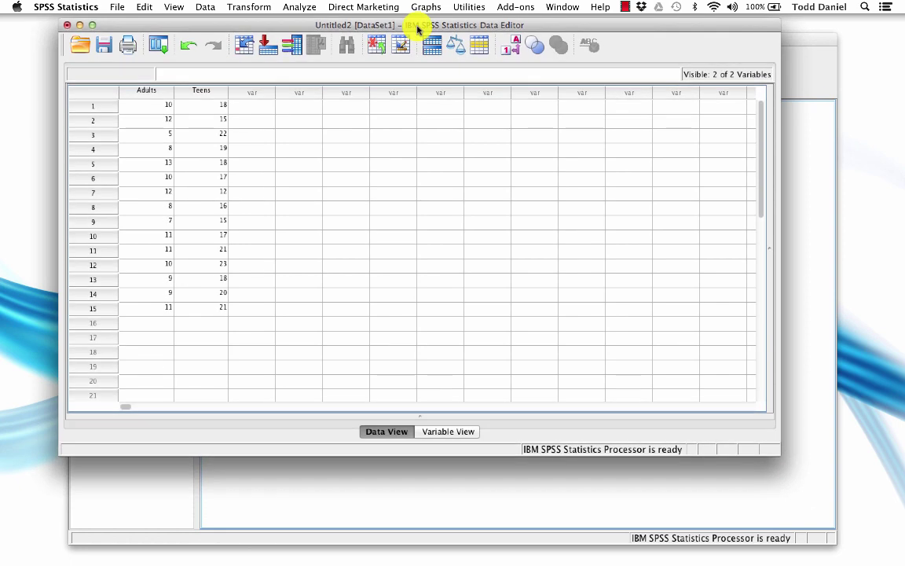
{"action": "left_click", "coordinate": [299, 7]}
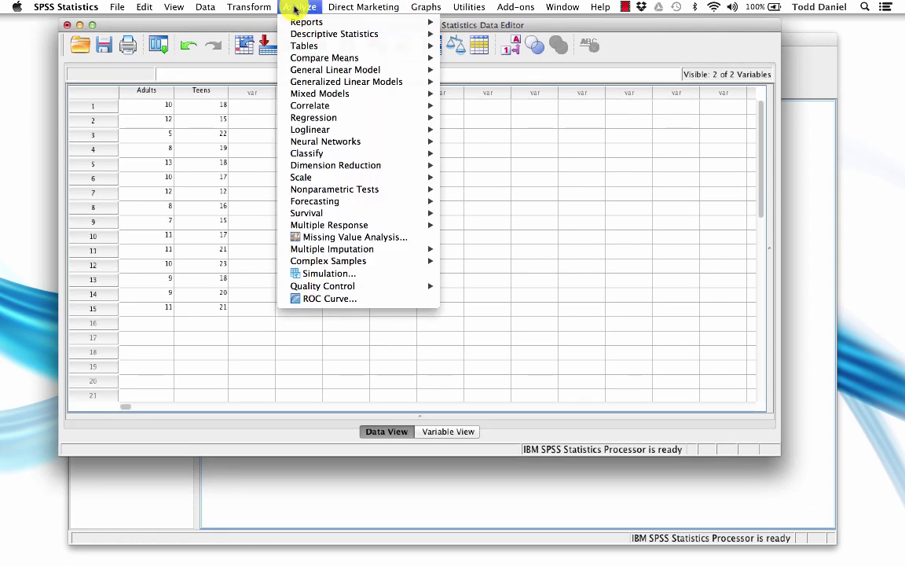
{"action": "mouse_move", "coordinate": [306, 34]}
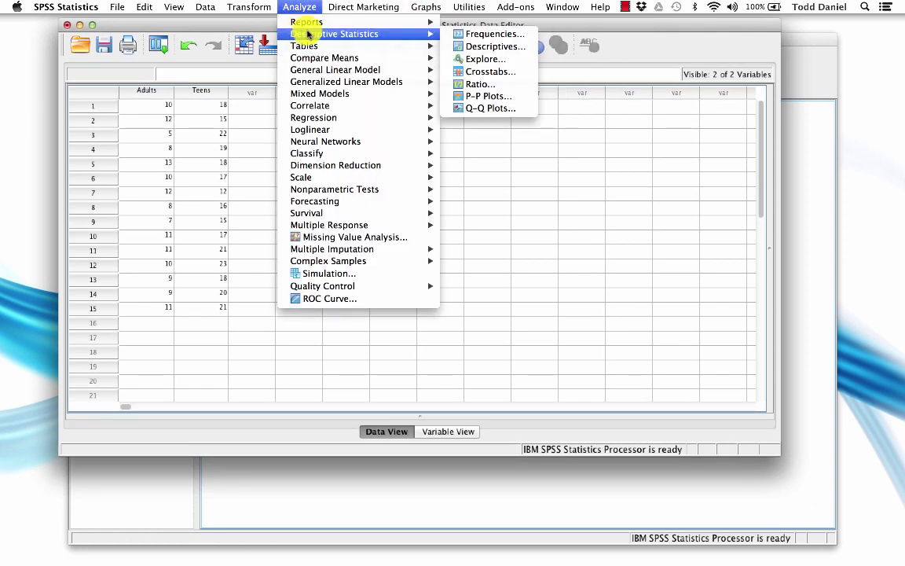
{"action": "left_click", "coordinate": [464, 34]}
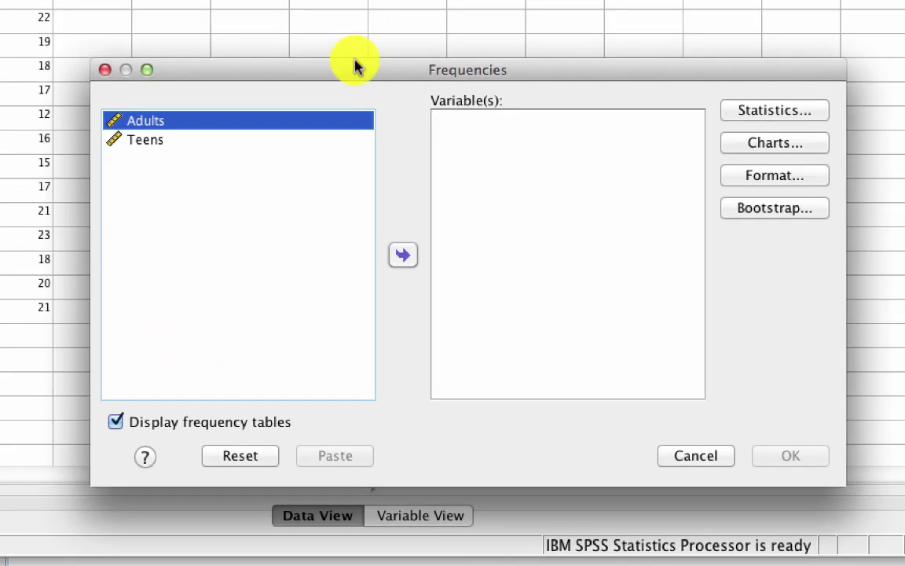
{"action": "left_click", "coordinate": [403, 254]}
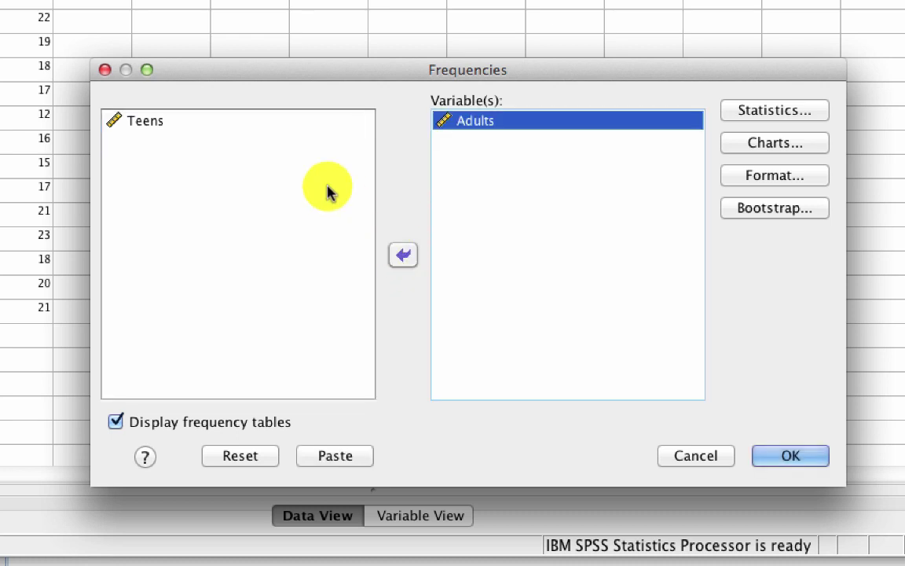
{"action": "left_click", "coordinate": [303, 124]}
{"action": "left_click", "coordinate": [401, 256]}
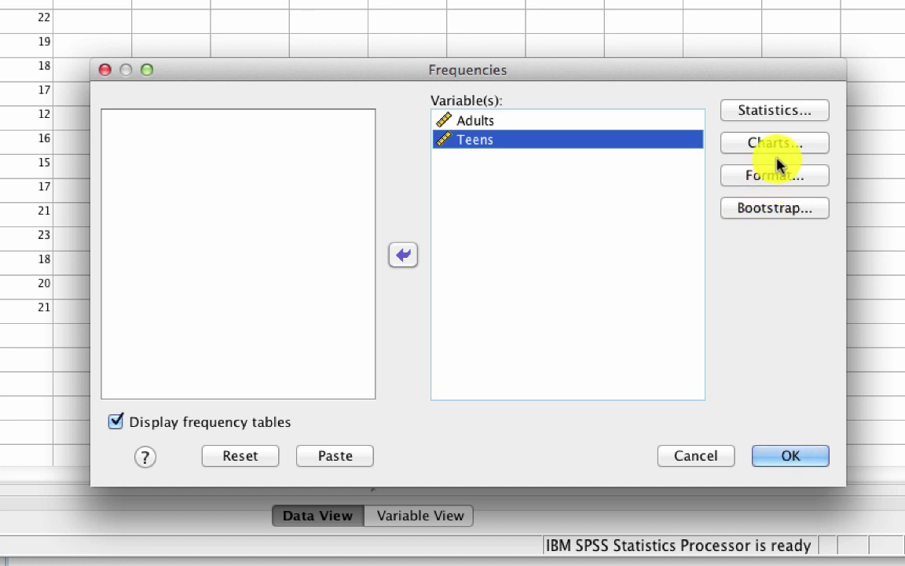
Request Mean, Std. deviation, Variance and Range as Frequencies statistics.
{"action": "left_click", "coordinate": [802, 114]}
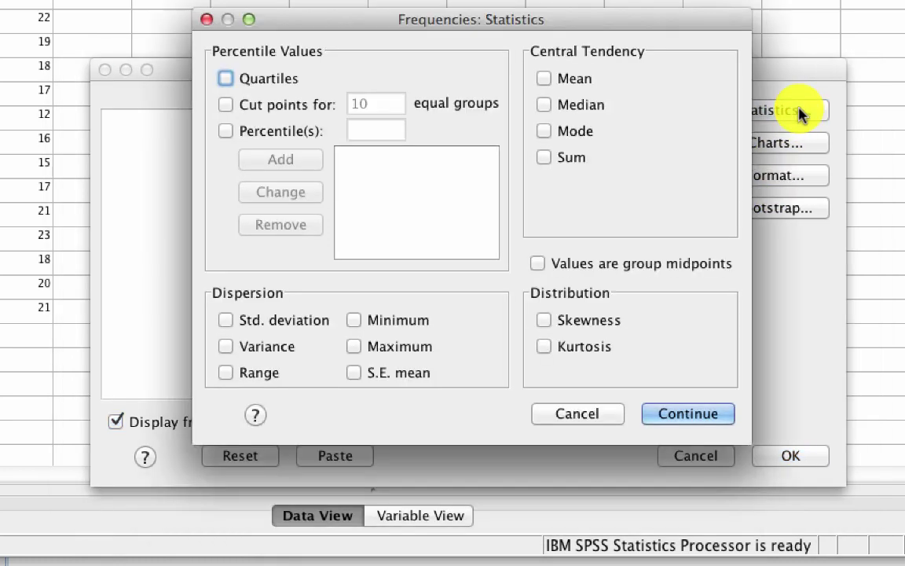
{"action": "left_click", "coordinate": [585, 87]}
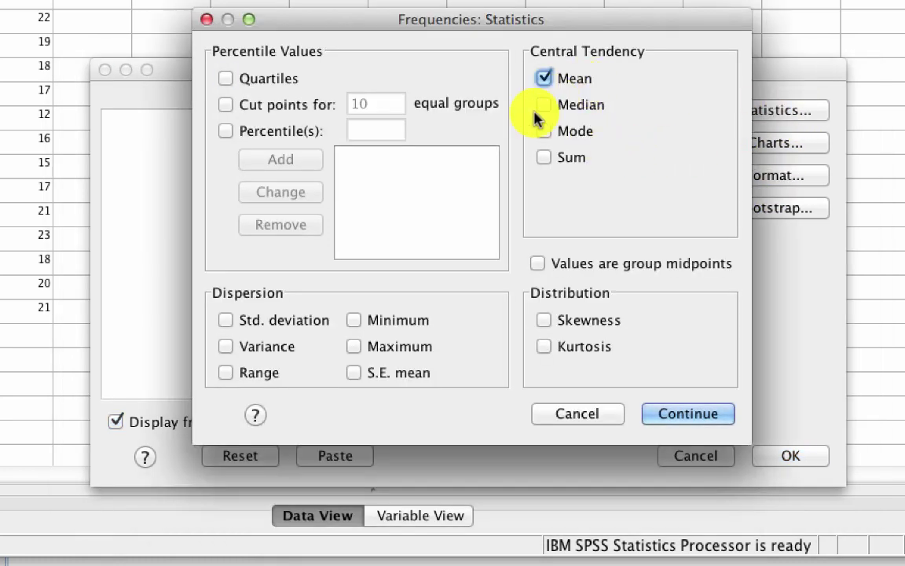
{"action": "left_click", "coordinate": [292, 321]}
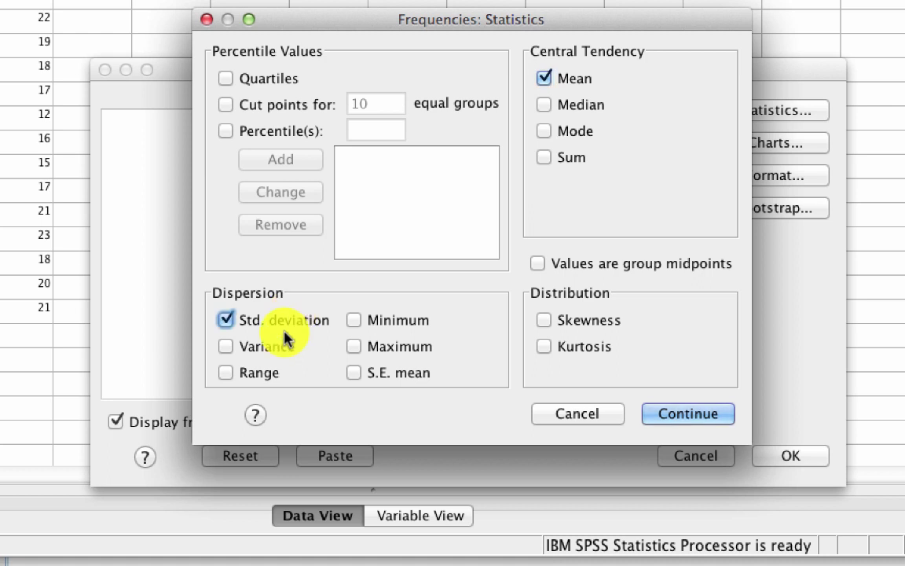
{"action": "left_click", "coordinate": [276, 351]}
{"action": "left_click", "coordinate": [262, 380]}
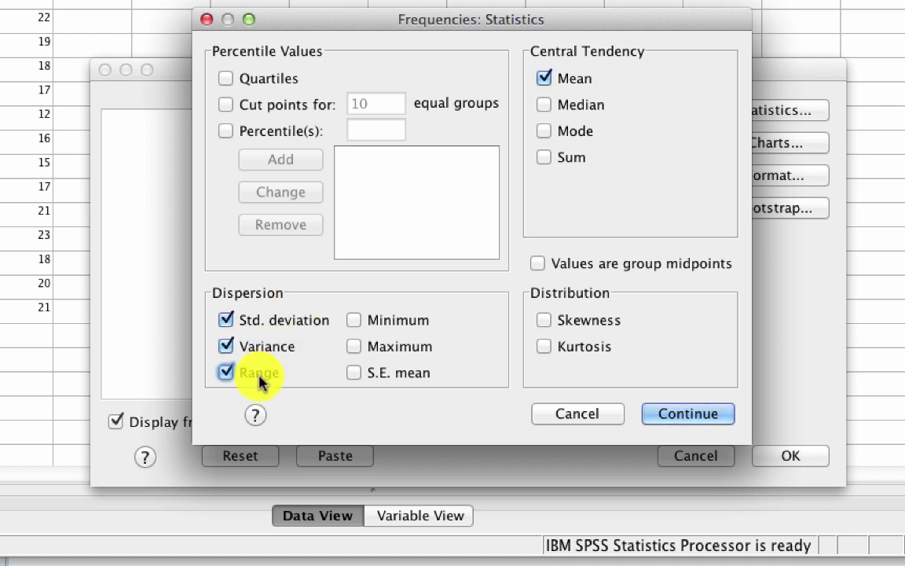
{"action": "left_click", "coordinate": [690, 415]}
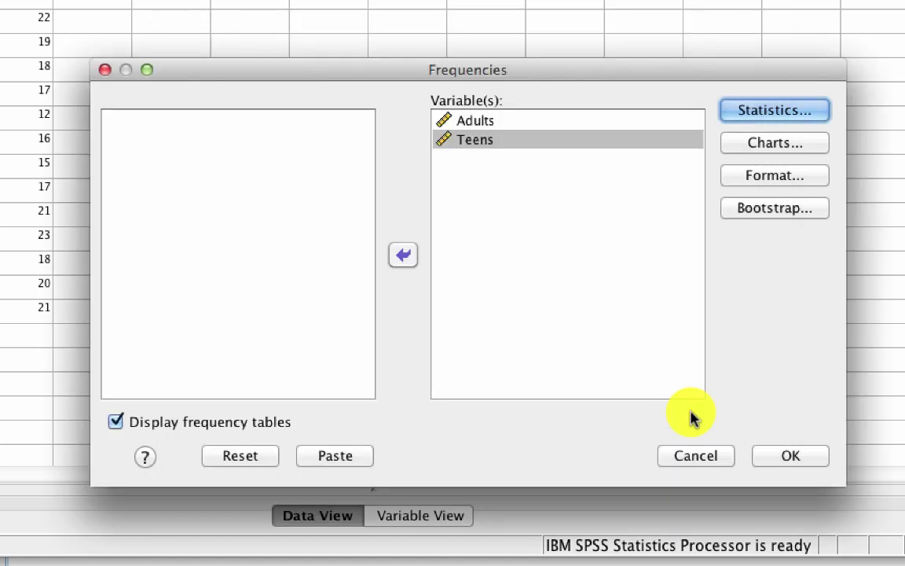
Run the Frequencies analysis on Adults and Teens to produce the statistics output.
{"action": "left_click", "coordinate": [788, 455]}
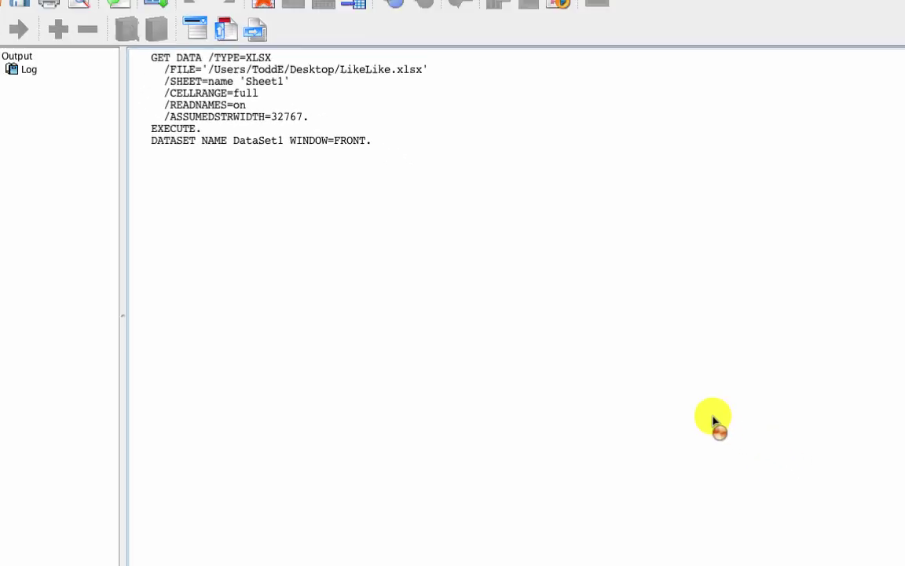